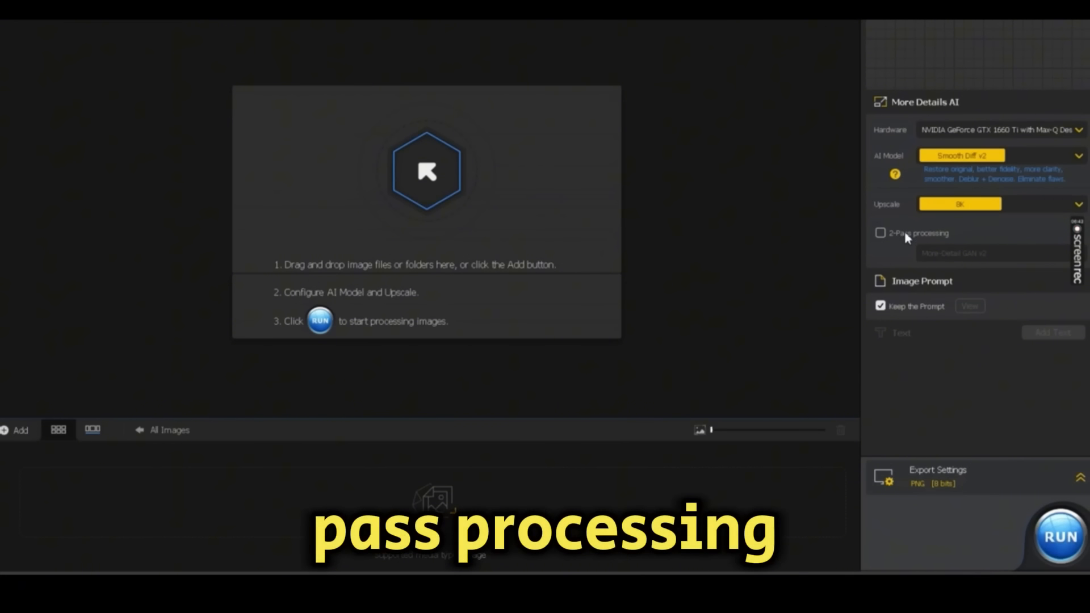
Enable 2-pass processing with More-Detail GAN v2 as the second model and set the upscale to x8
{"action": "left_click", "coordinate": [881, 233]}
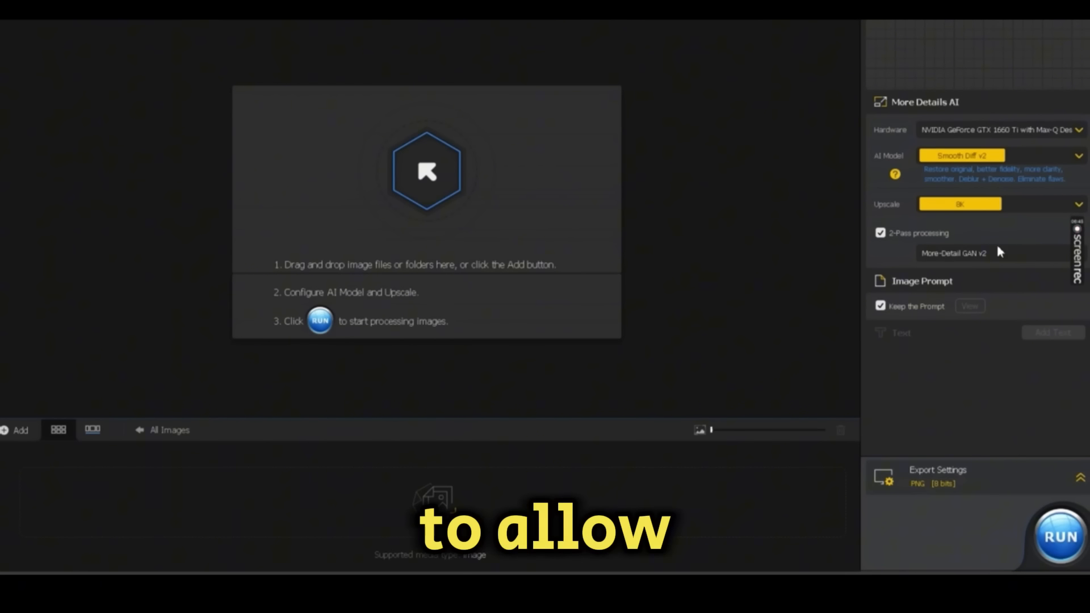
{"action": "mouse_move", "coordinate": [1078, 227]}
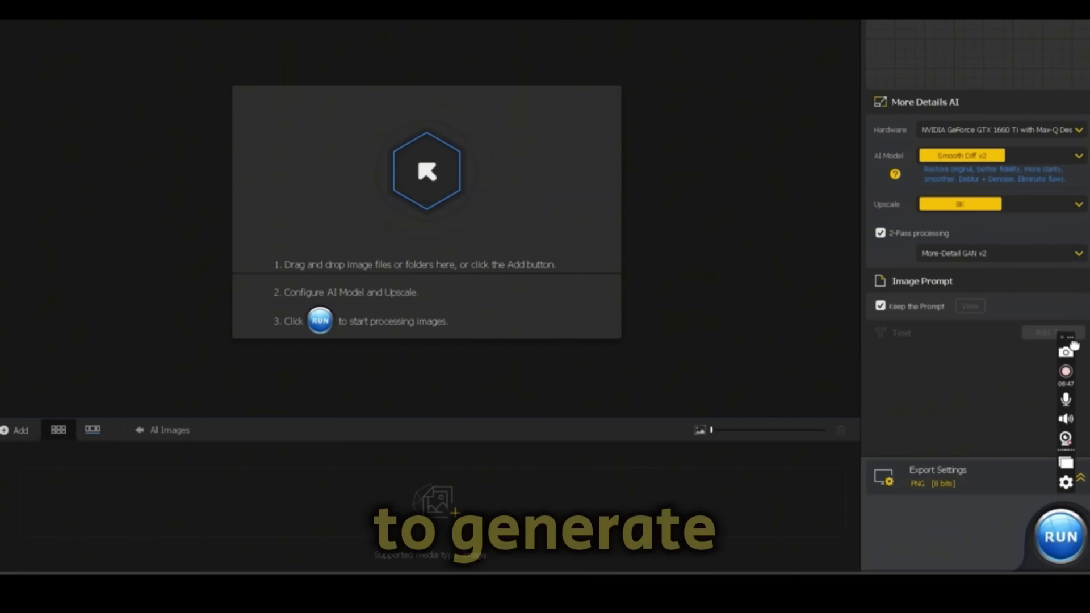
{"action": "left_click", "coordinate": [1061, 253]}
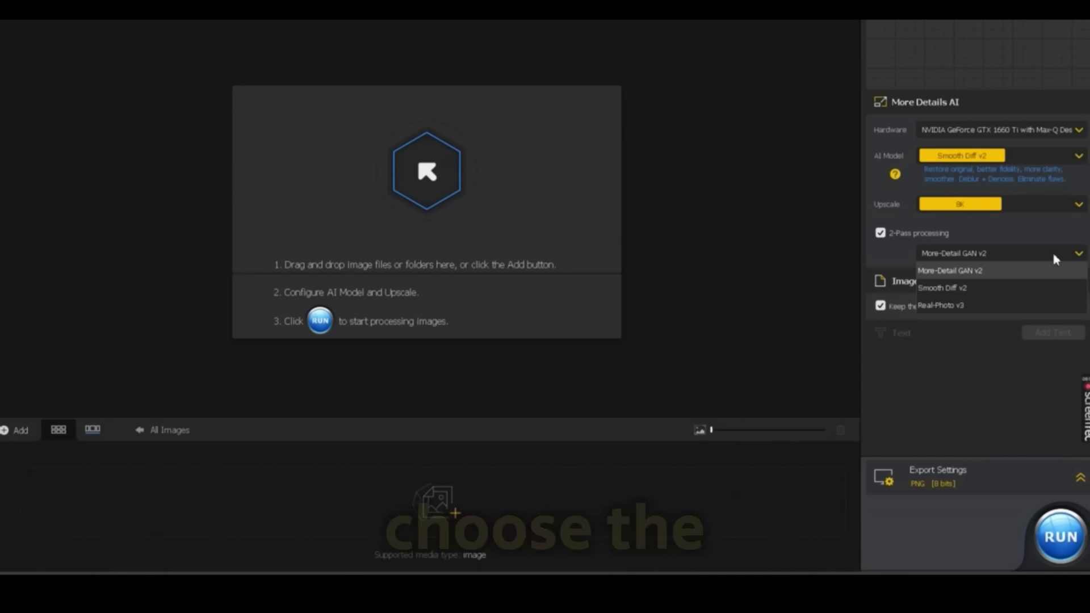
{"action": "left_click", "coordinate": [1055, 255]}
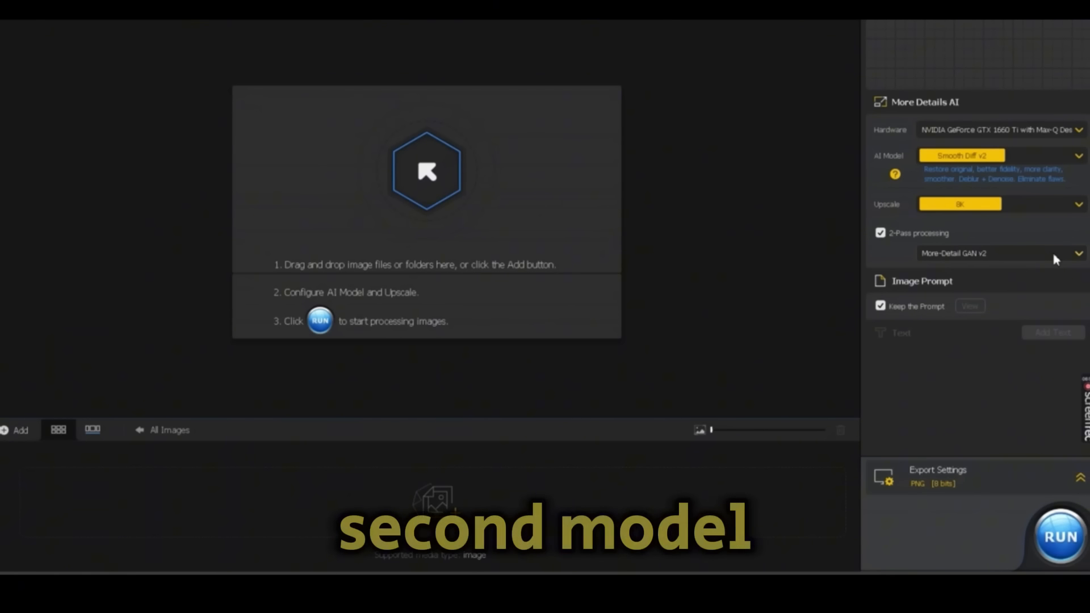
{"action": "left_click", "coordinate": [1052, 204]}
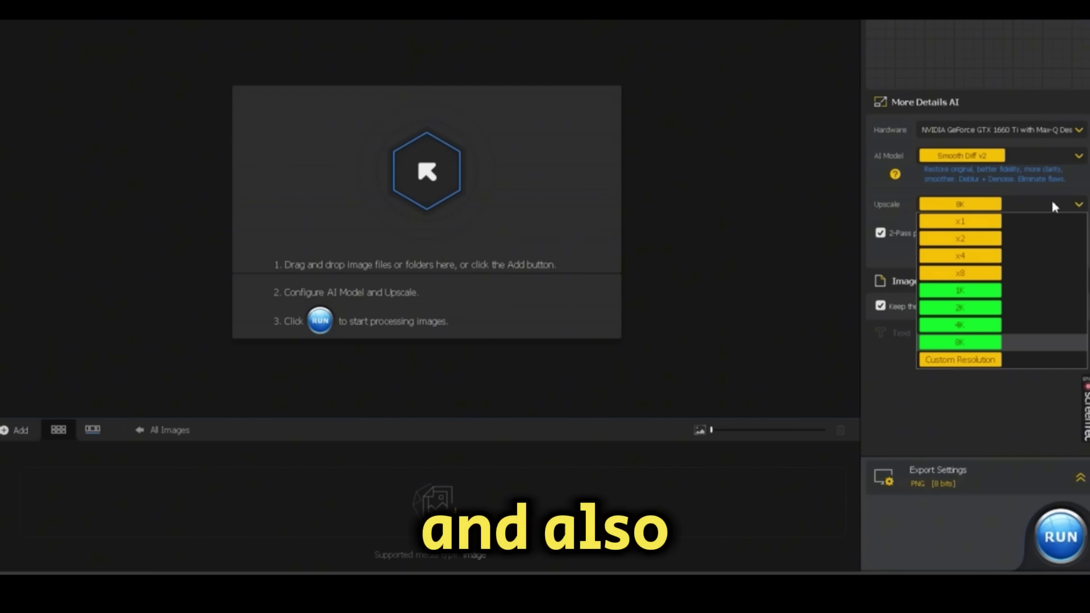
{"action": "left_click", "coordinate": [983, 360]}
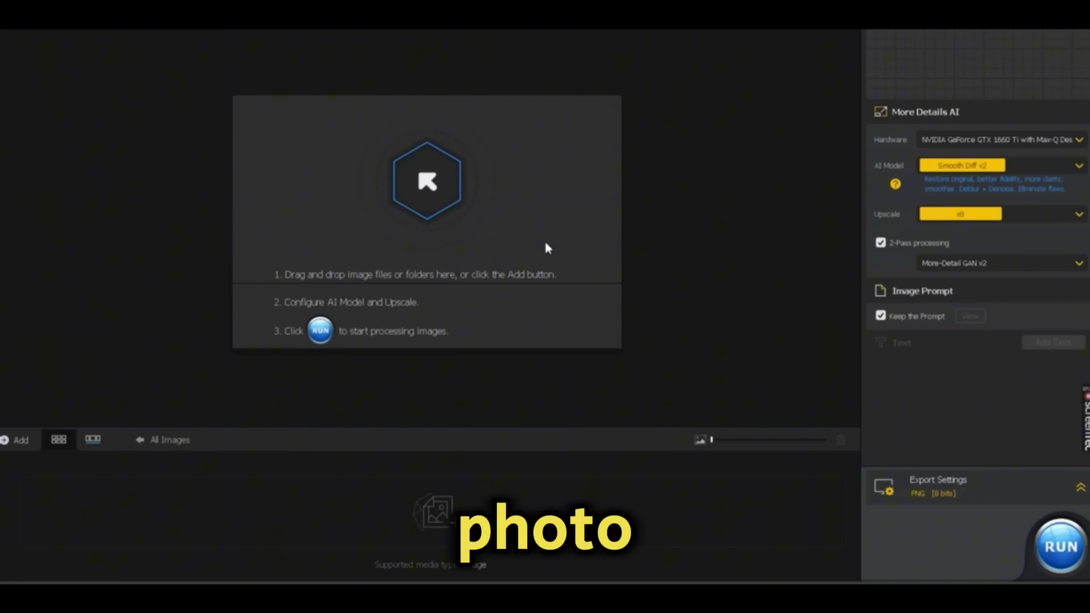
Load the lucy2 cat photo from the Downloads folder for enhancement
{"action": "left_click", "coordinate": [416, 195]}
{"action": "left_click", "coordinate": [57, 165]}
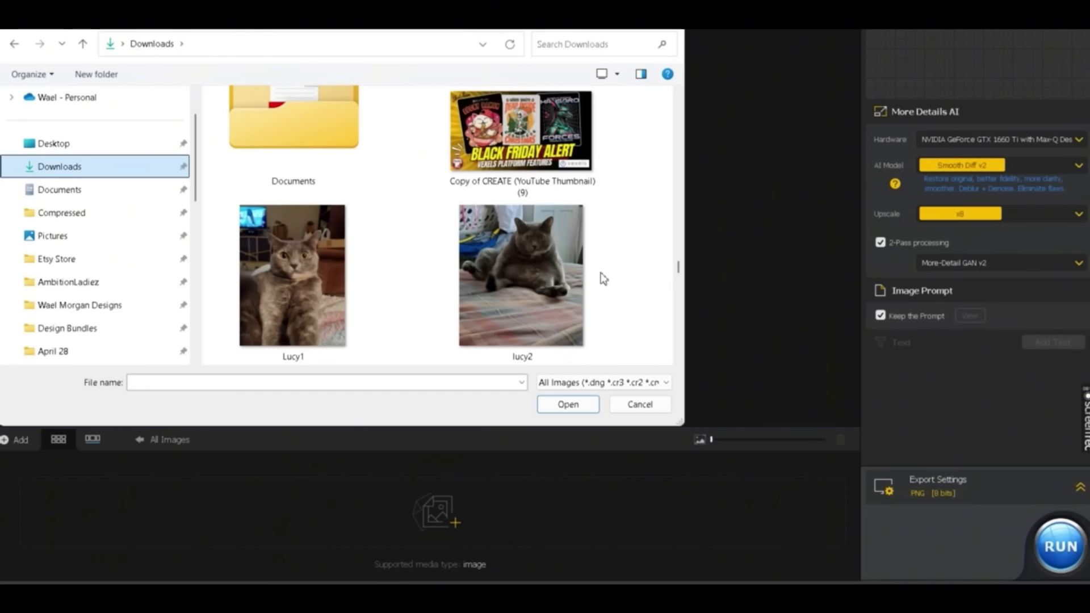
{"action": "double_click", "coordinate": [522, 256]}
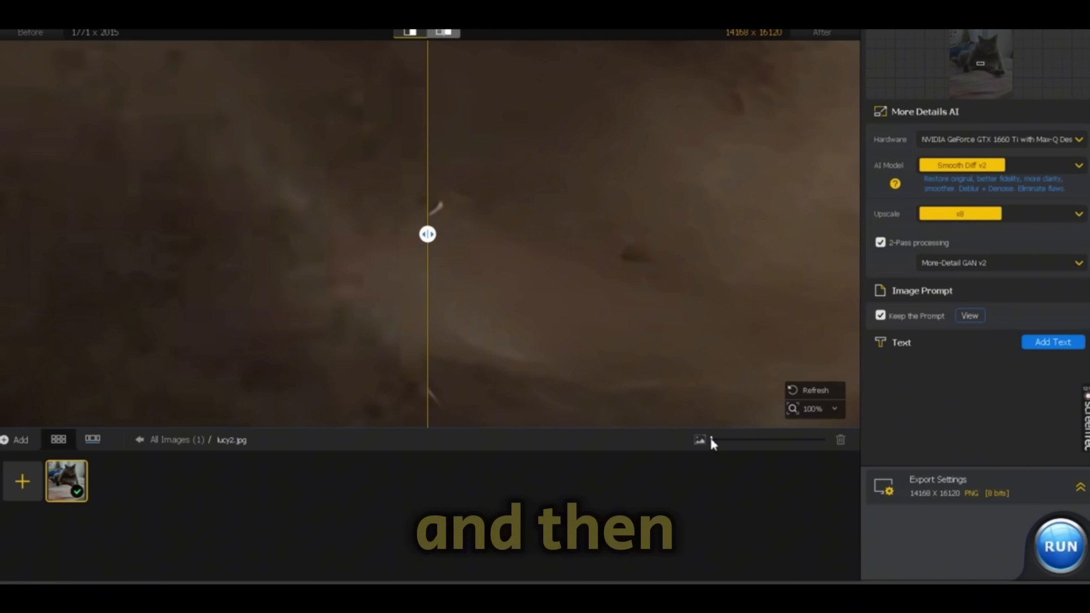
Compare the original and enhanced cat photo by moving the before/after divider to the image's left edge
{"action": "left_click_drag", "start_coordinate": [712, 441], "coordinate": [713, 443]}
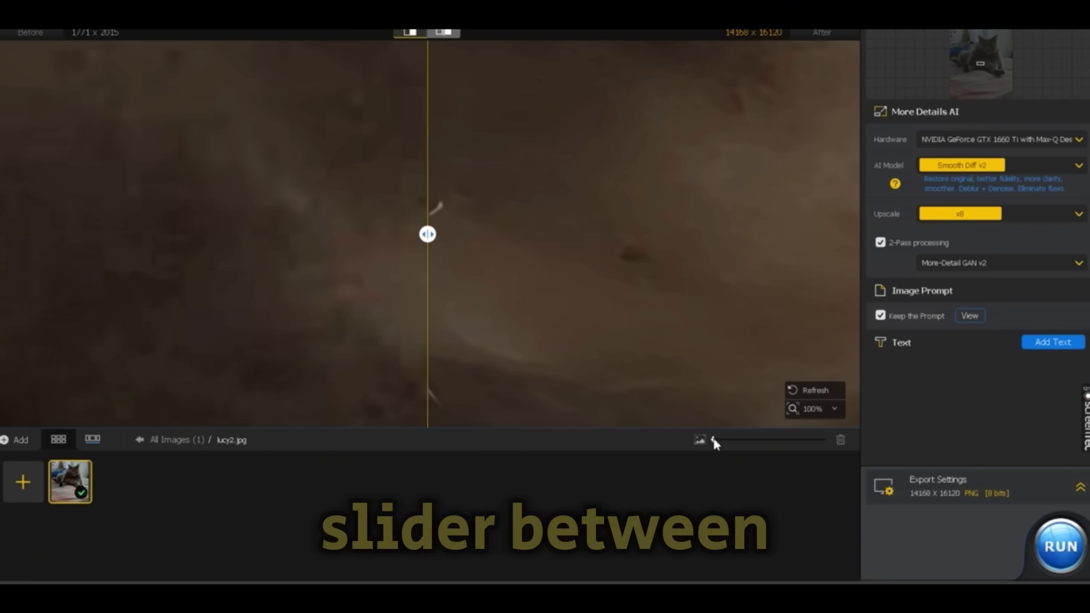
{"action": "left_click", "coordinate": [834, 409]}
{"action": "left_click_drag", "start_coordinate": [780, 437], "coordinate": [750, 441]}
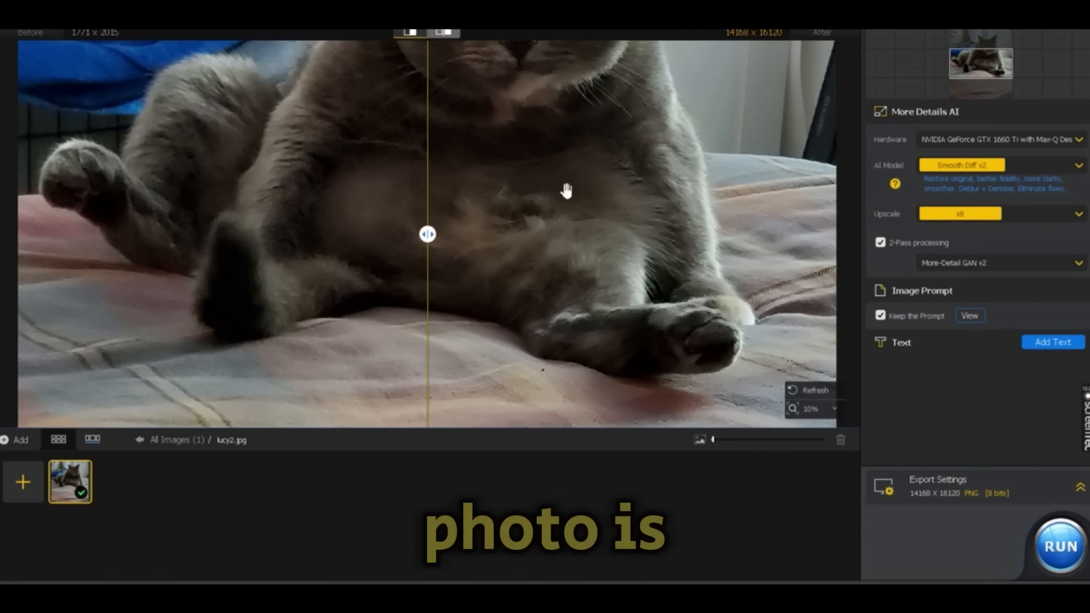
{"action": "left_click_drag", "start_coordinate": [427, 235], "coordinate": [20, 295]}
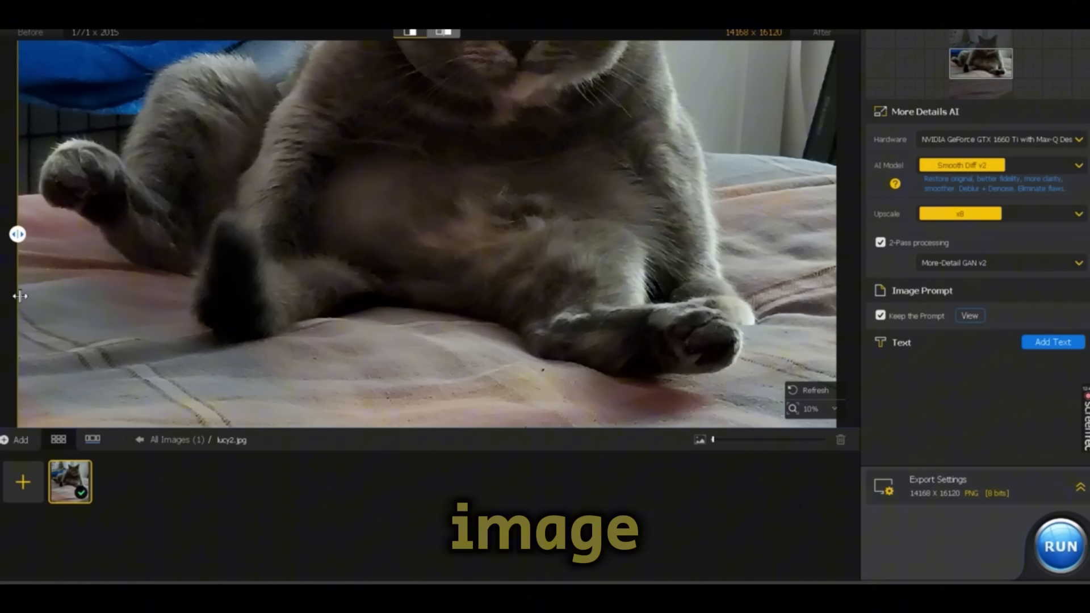
{"action": "scroll", "coordinate": [817, 145], "scroll_direction": "up", "scroll_amount": 2}
{"action": "scroll", "coordinate": [818, 145], "scroll_direction": "down", "scroll_amount": 2}
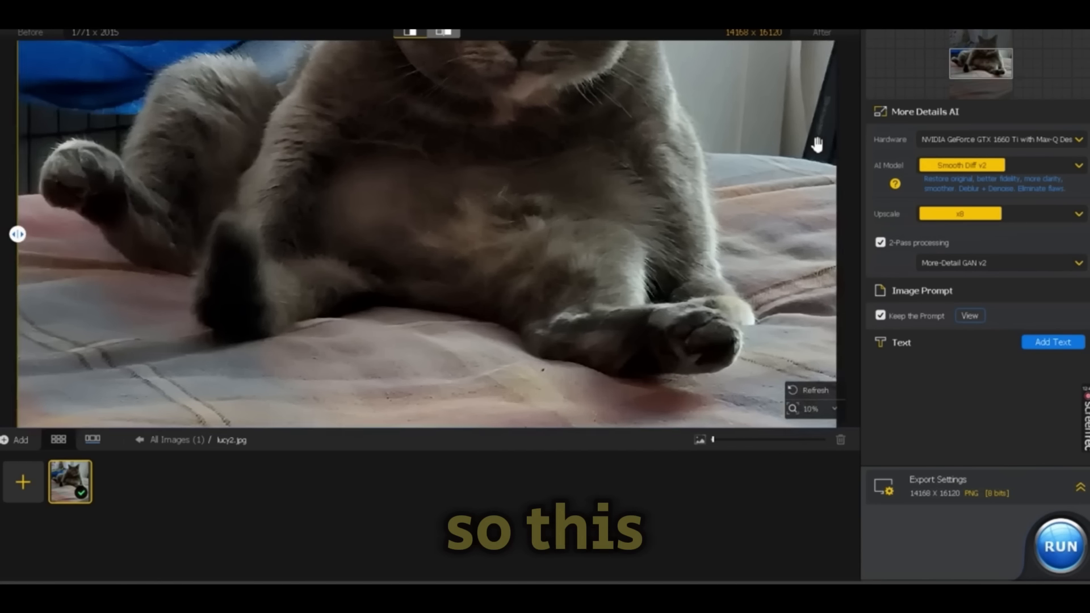
{"action": "scroll", "coordinate": [817, 145], "scroll_direction": "down", "scroll_amount": 3}
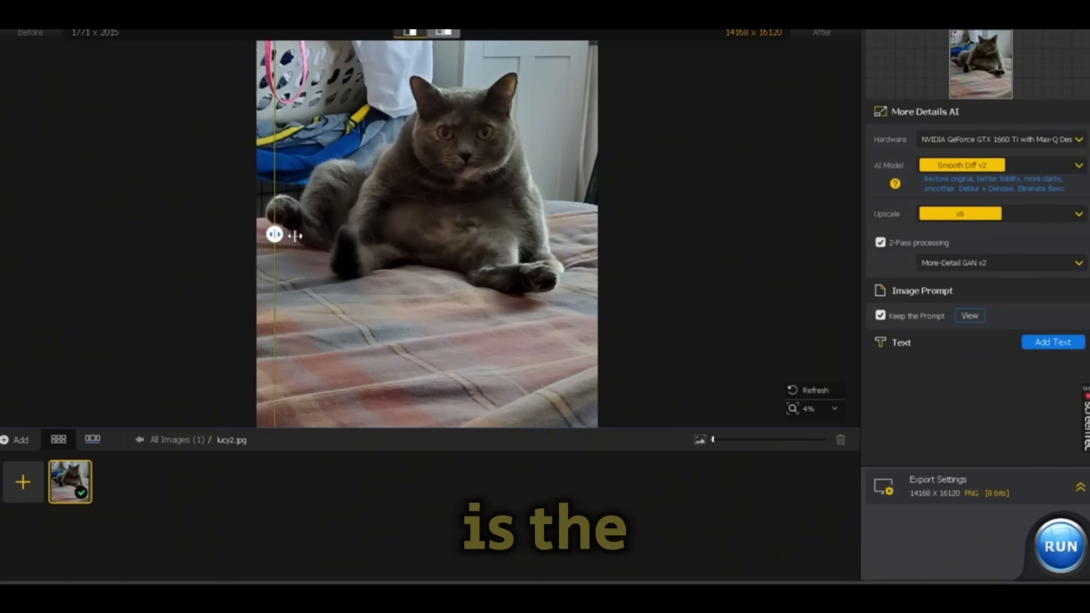
{"action": "left_click_drag", "start_coordinate": [294, 236], "coordinate": [257, 260]}
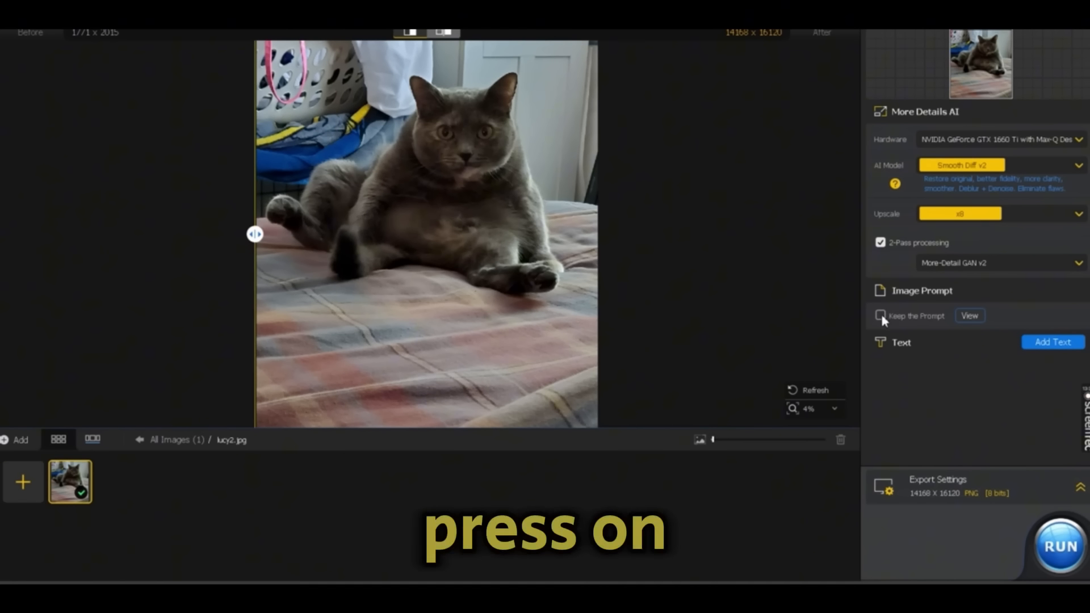
Add a text overlay reading "Stay Positive" to the photo
{"action": "left_click", "coordinate": [1042, 344]}
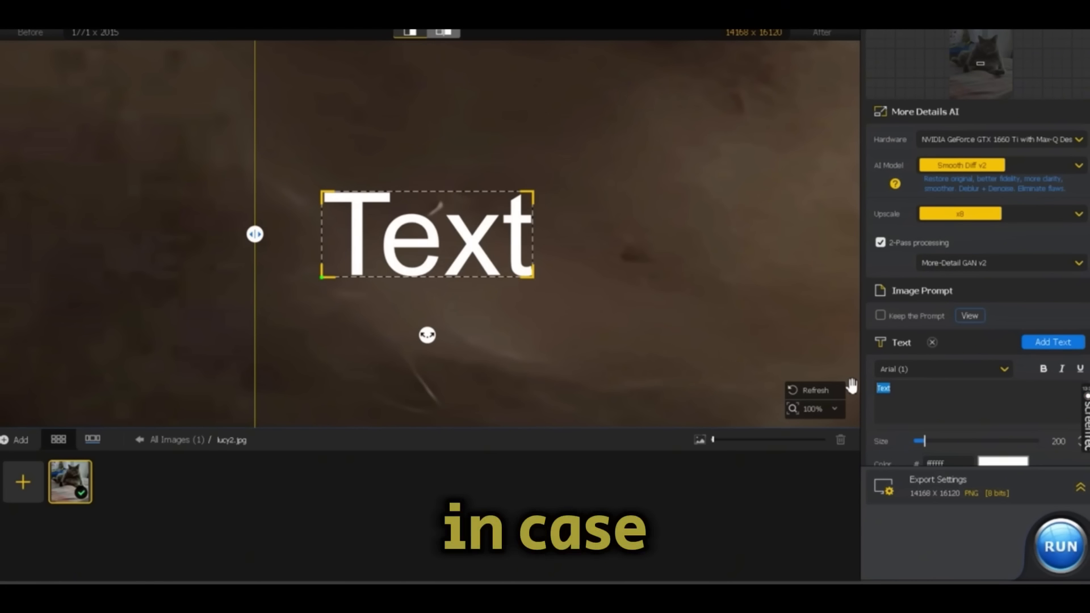
{"action": "type", "text": "Stay"}
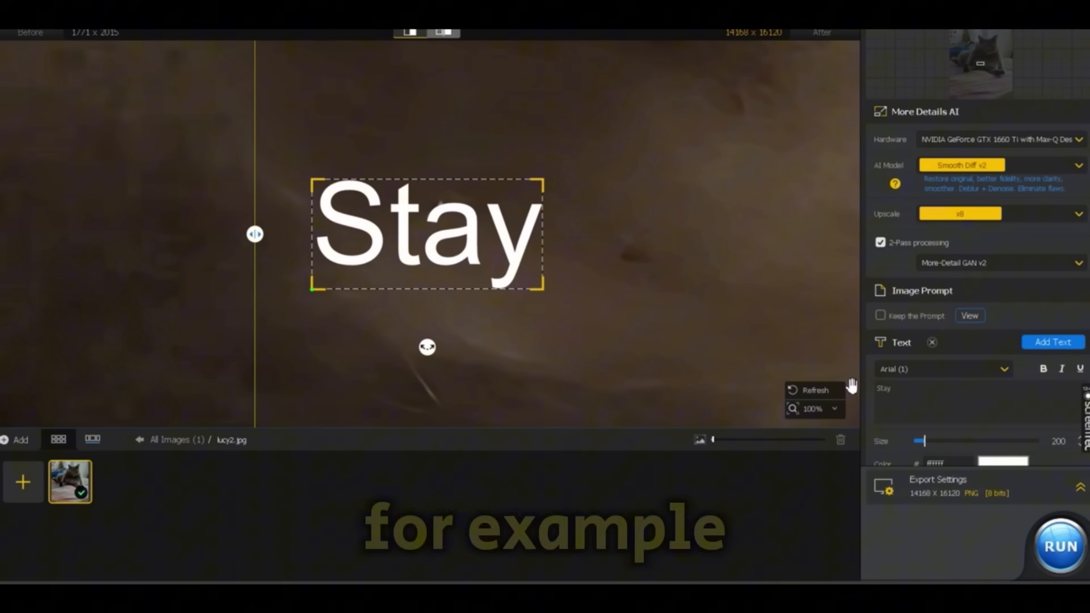
{"action": "type", "text": " Positive"}
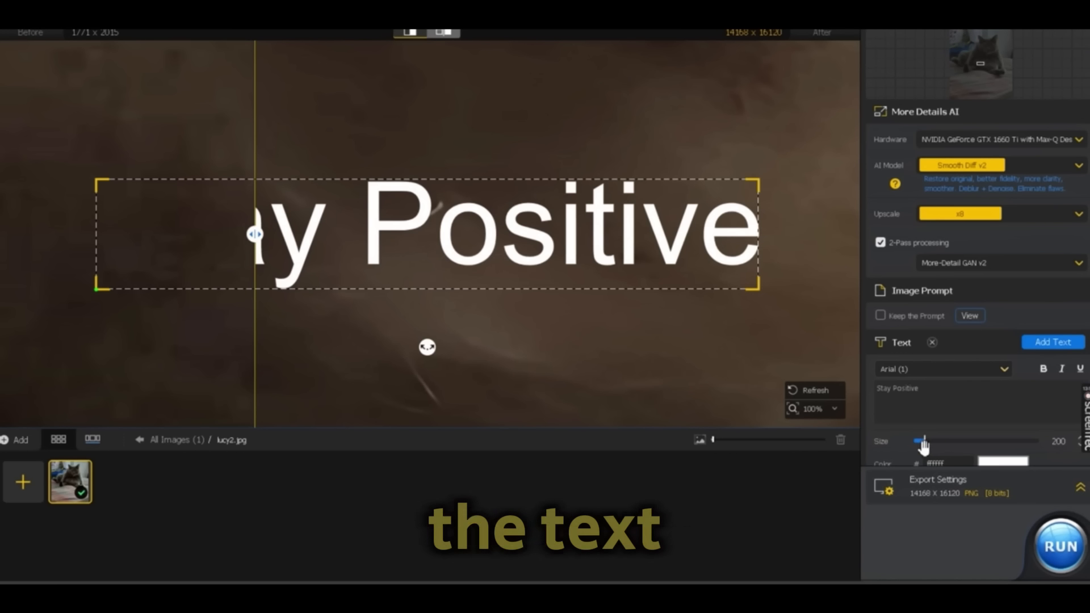
Enlarge the "Stay Positive" text to size 607 and place it on the blanket below the cat
{"action": "left_click_drag", "start_coordinate": [922, 448], "coordinate": [918, 451]}
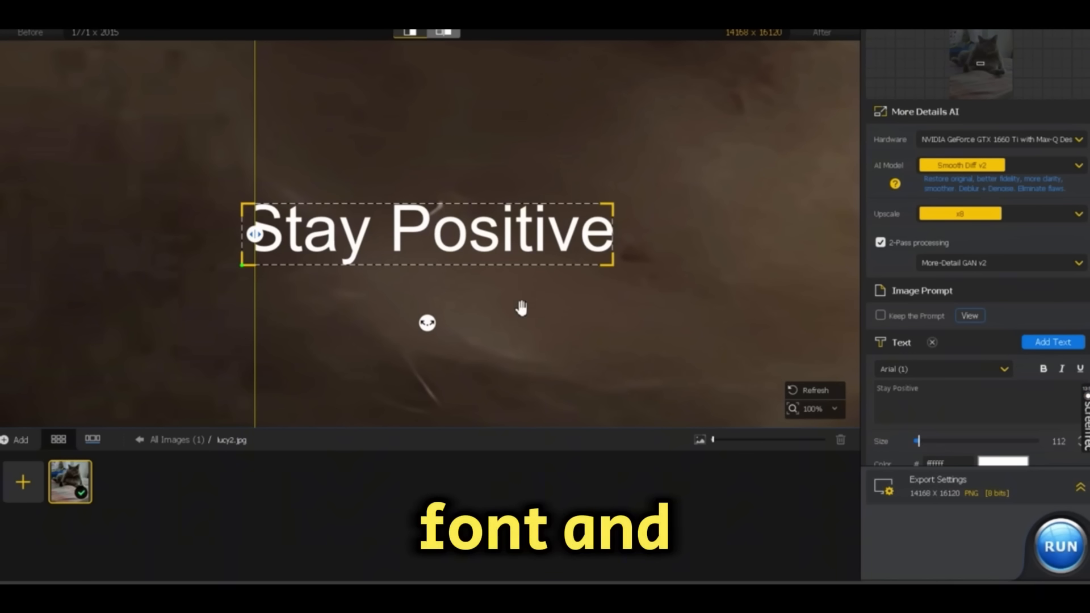
{"action": "scroll", "coordinate": [463, 239], "scroll_direction": "down", "scroll_amount": 5}
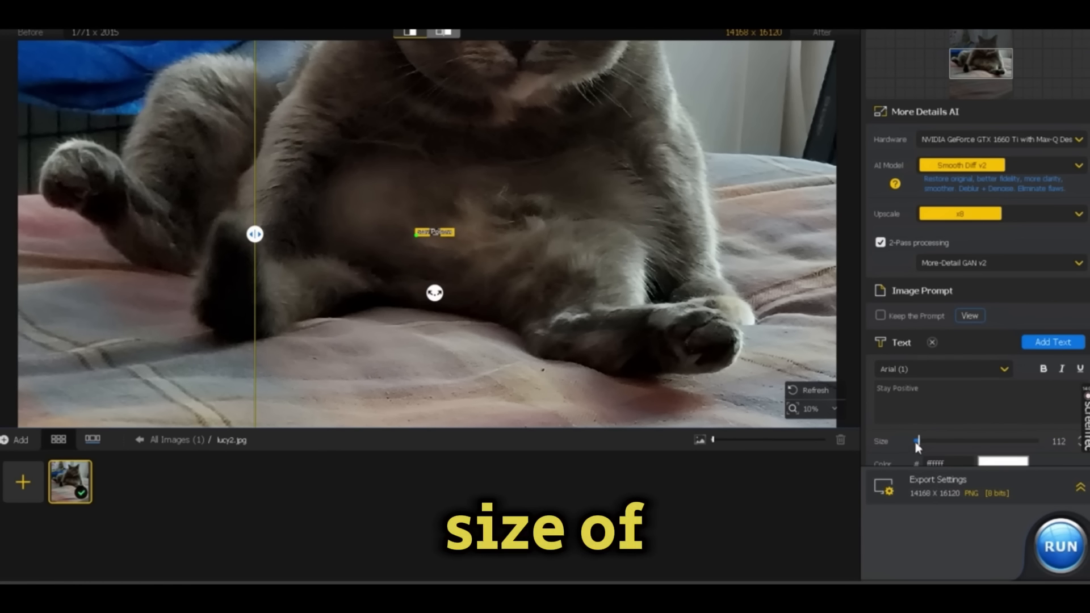
{"action": "left_click_drag", "start_coordinate": [918, 446], "coordinate": [949, 446]}
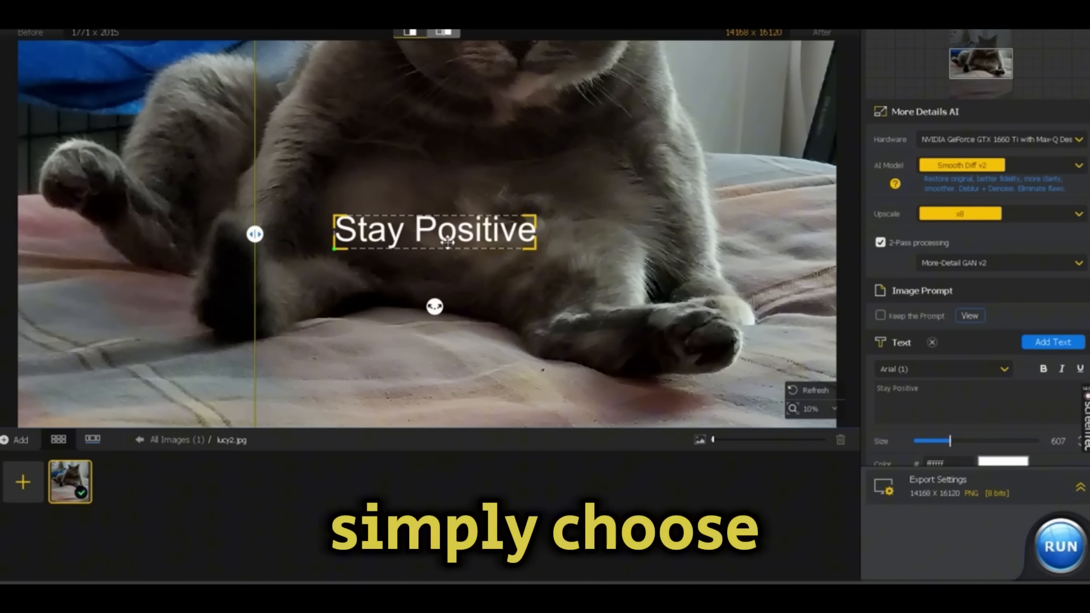
{"action": "left_click_drag", "start_coordinate": [448, 242], "coordinate": [422, 367]}
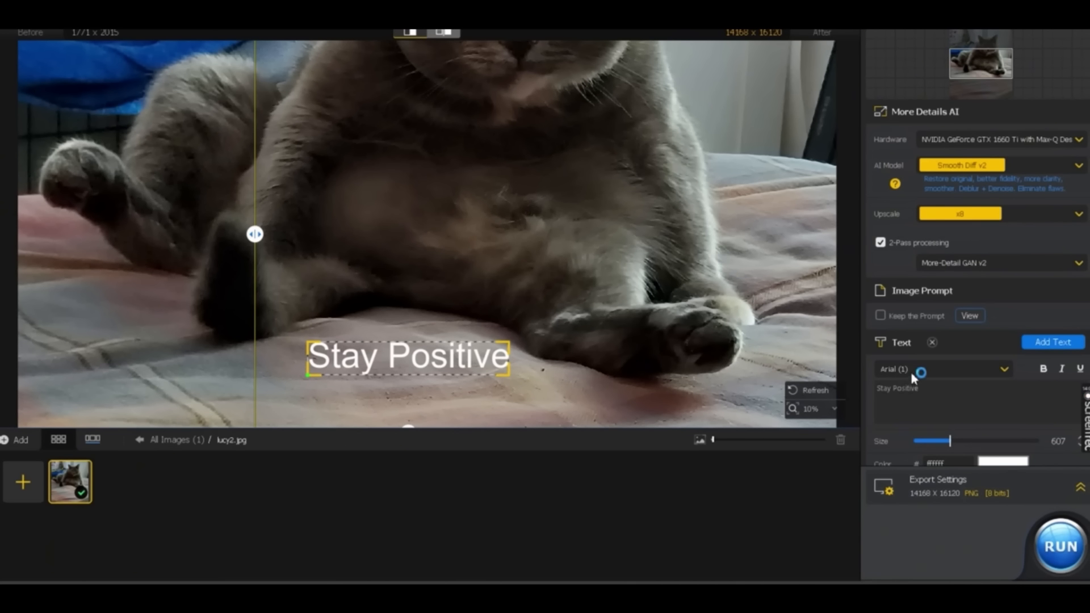
Change the overlay text's font to ArgonautExtended Italic and shift the text slightly to the right
{"action": "left_click", "coordinate": [1002, 370]}
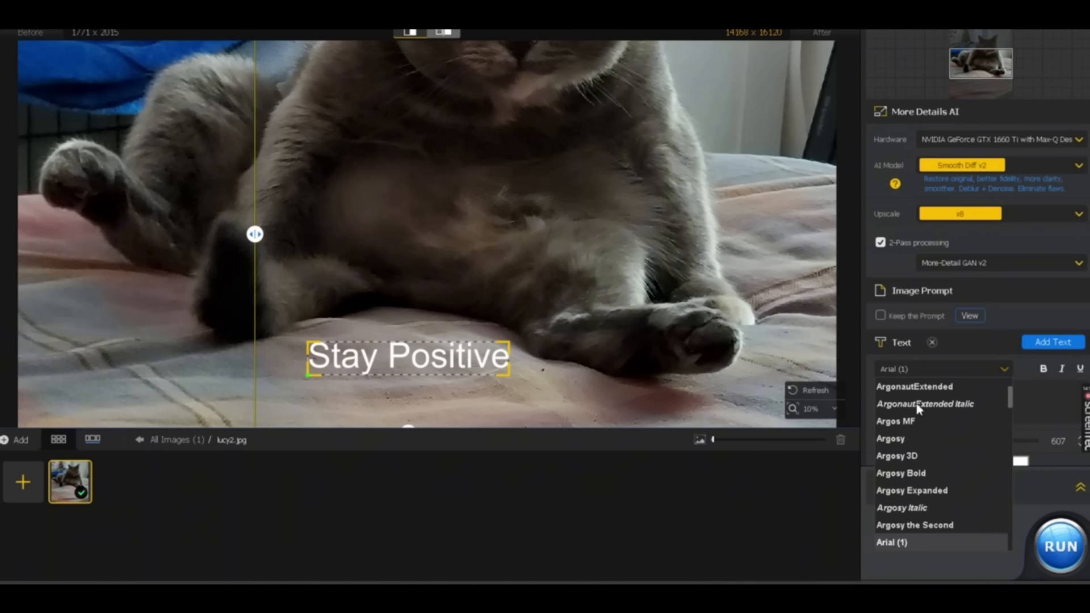
{"action": "key", "text": "Escape"}
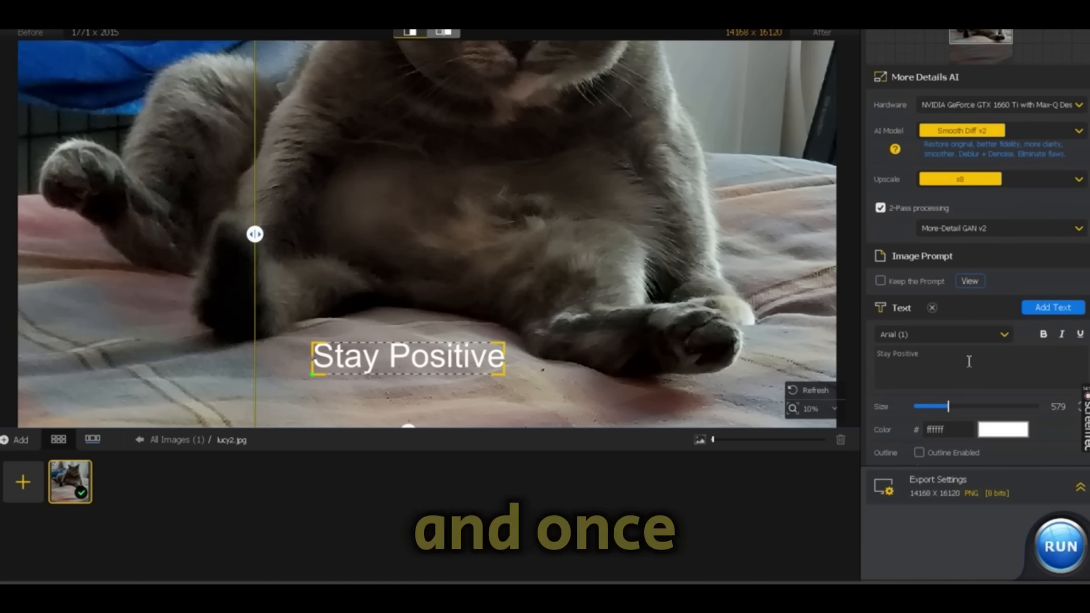
{"action": "left_click", "coordinate": [1004, 335]}
{"action": "left_click", "coordinate": [1005, 336]}
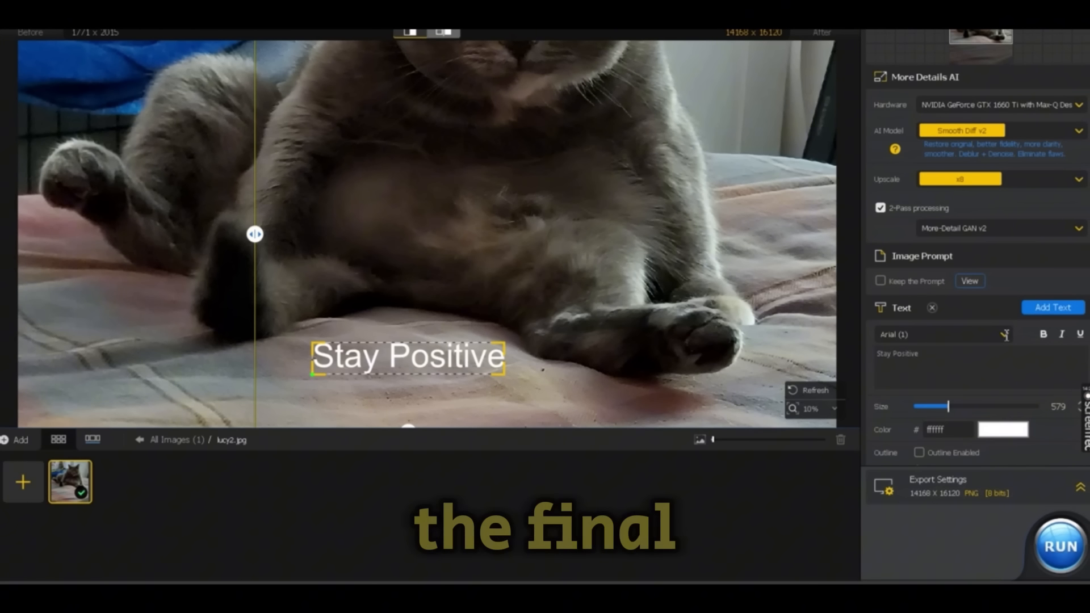
{"action": "left_click", "coordinate": [1004, 335]}
{"action": "left_click", "coordinate": [944, 352]}
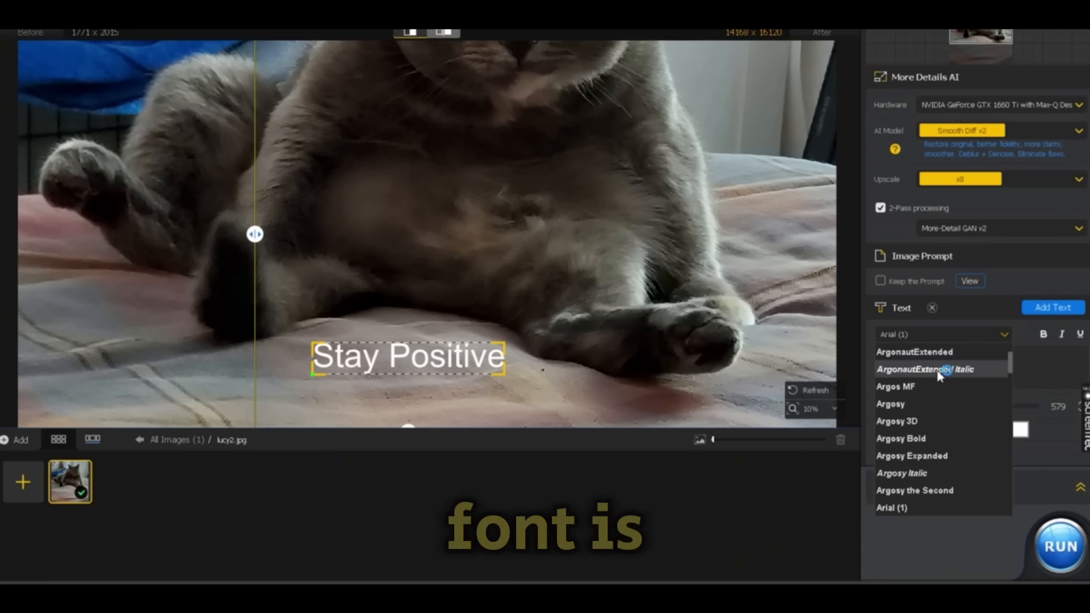
{"action": "left_click", "coordinate": [939, 370]}
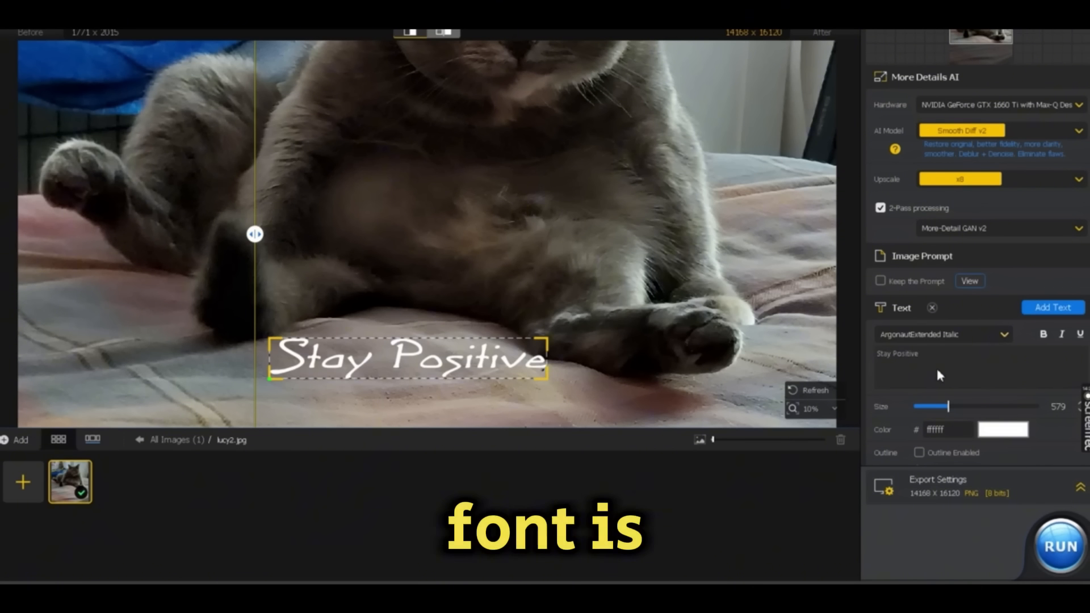
{"action": "left_click_drag", "start_coordinate": [477, 367], "coordinate": [474, 364]}
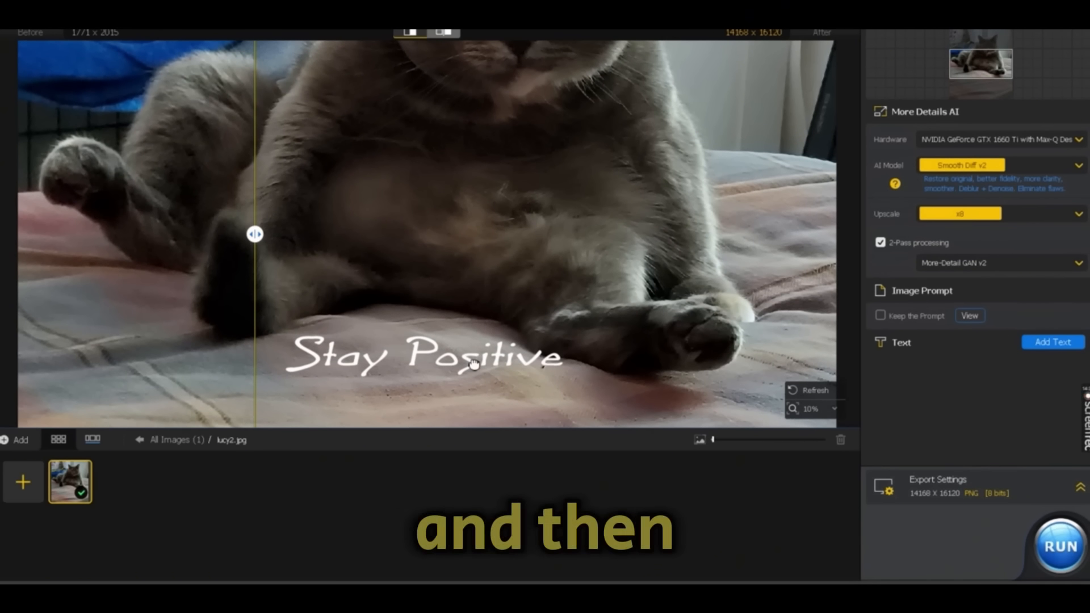
{"action": "scroll", "coordinate": [735, 341], "scroll_direction": "down", "scroll_amount": 2}
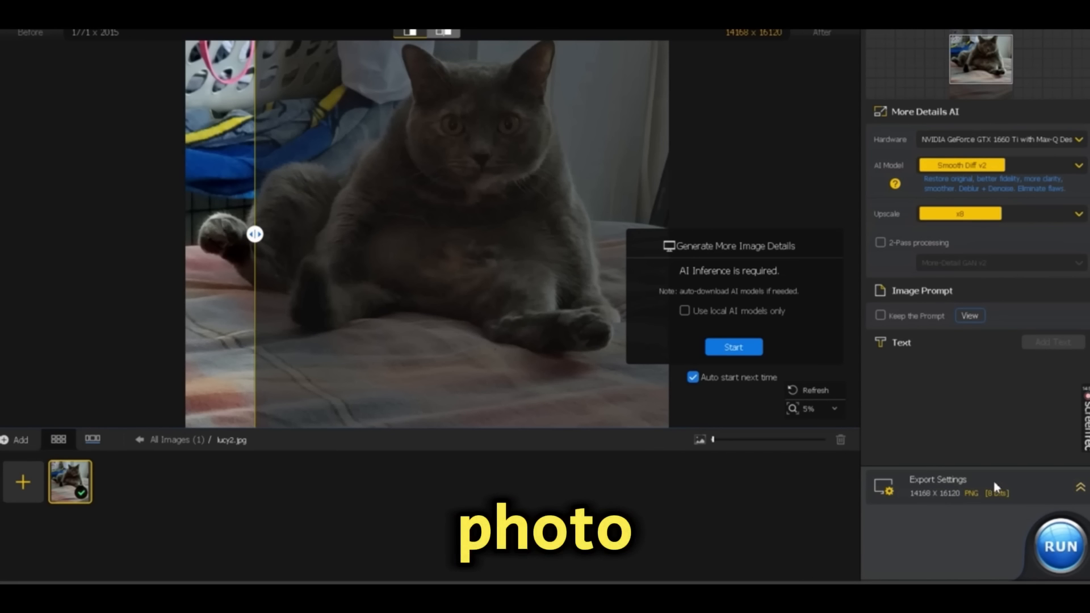
Set the export format to PNG [16 bits] in the export settings
{"action": "left_click", "coordinate": [994, 487]}
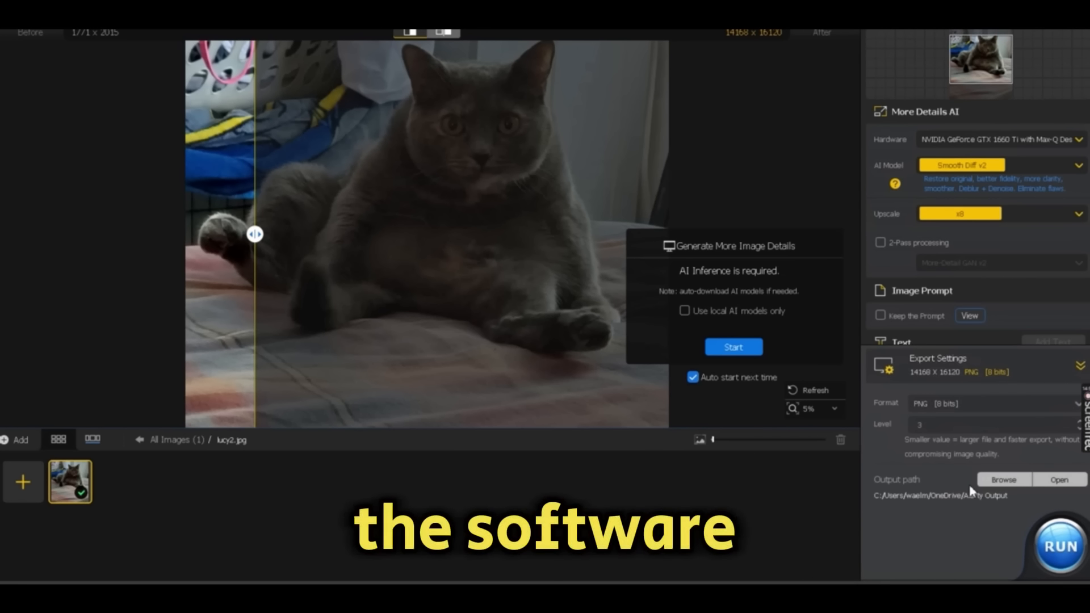
{"action": "left_click_drag", "start_coordinate": [1085, 400], "coordinate": [3, 234]}
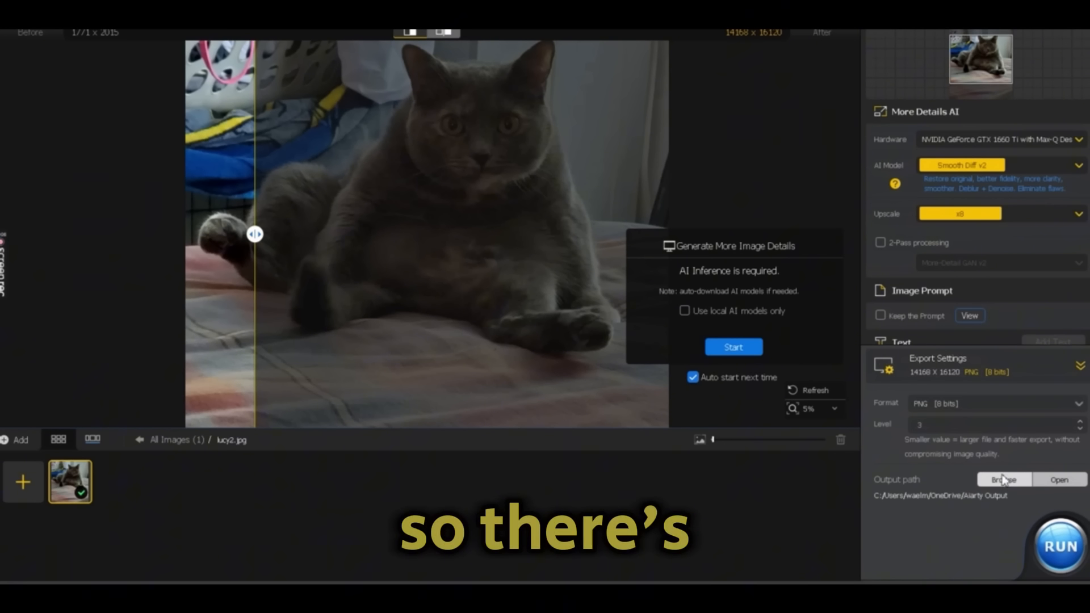
{"action": "left_click", "coordinate": [1081, 366]}
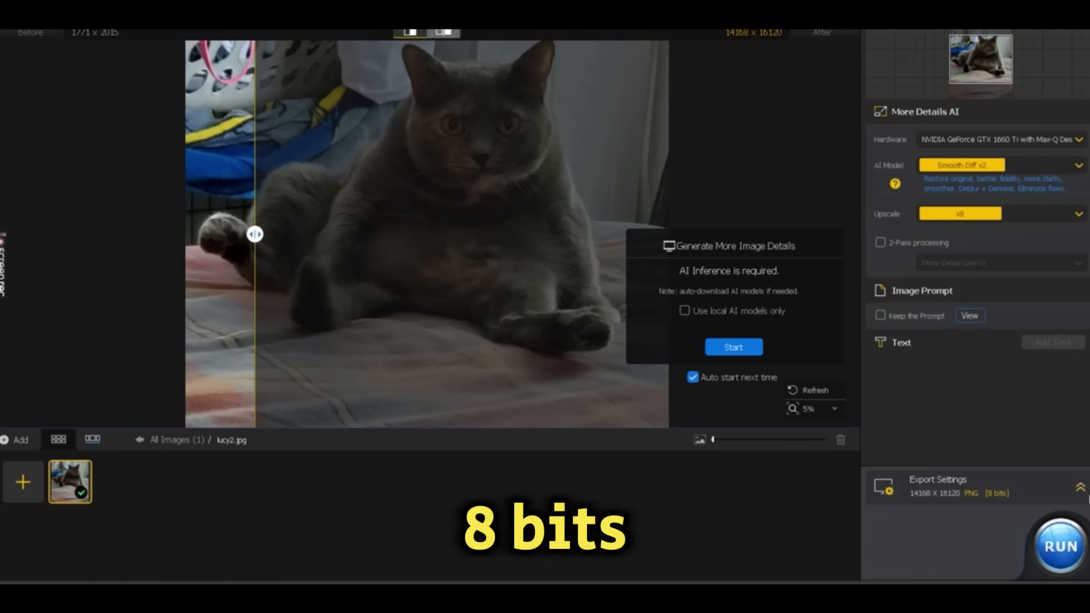
{"action": "left_click", "coordinate": [1085, 497]}
{"action": "left_click", "coordinate": [956, 404]}
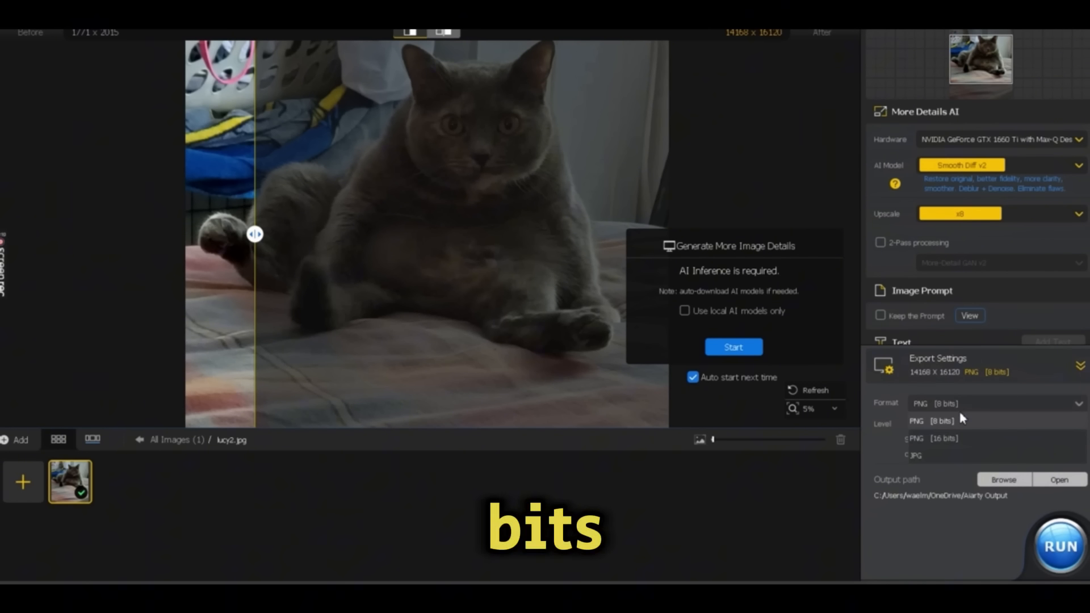
{"action": "left_click", "coordinate": [946, 439]}
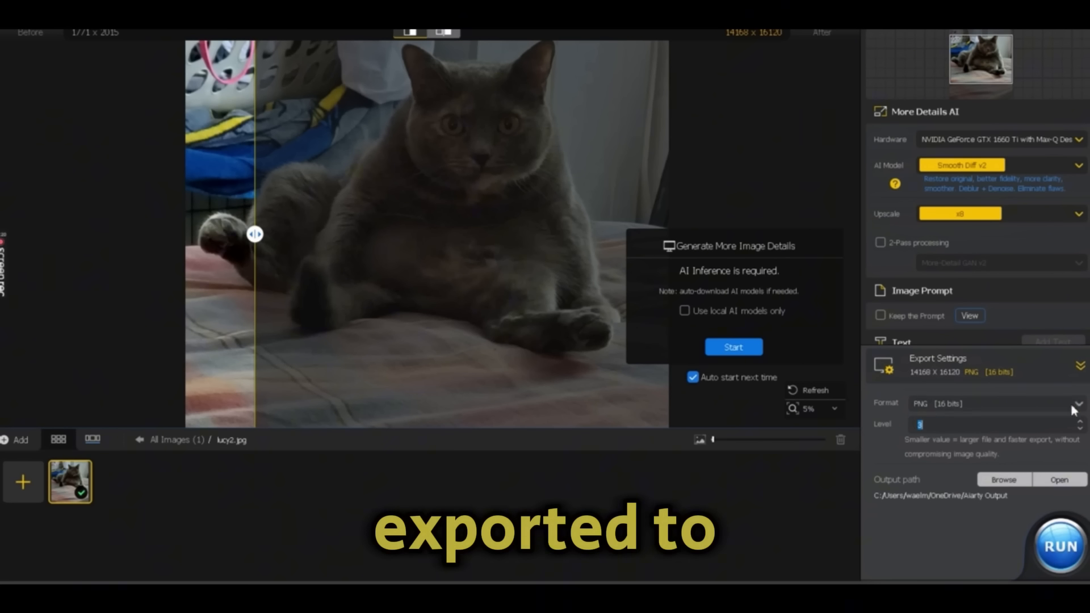
{"action": "left_click", "coordinate": [1082, 370]}
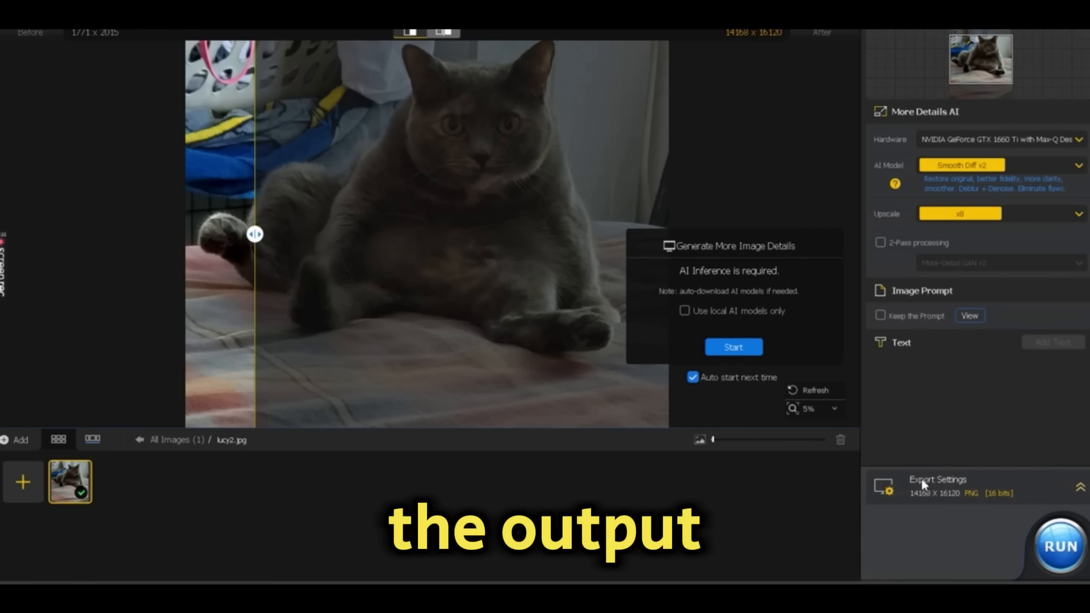